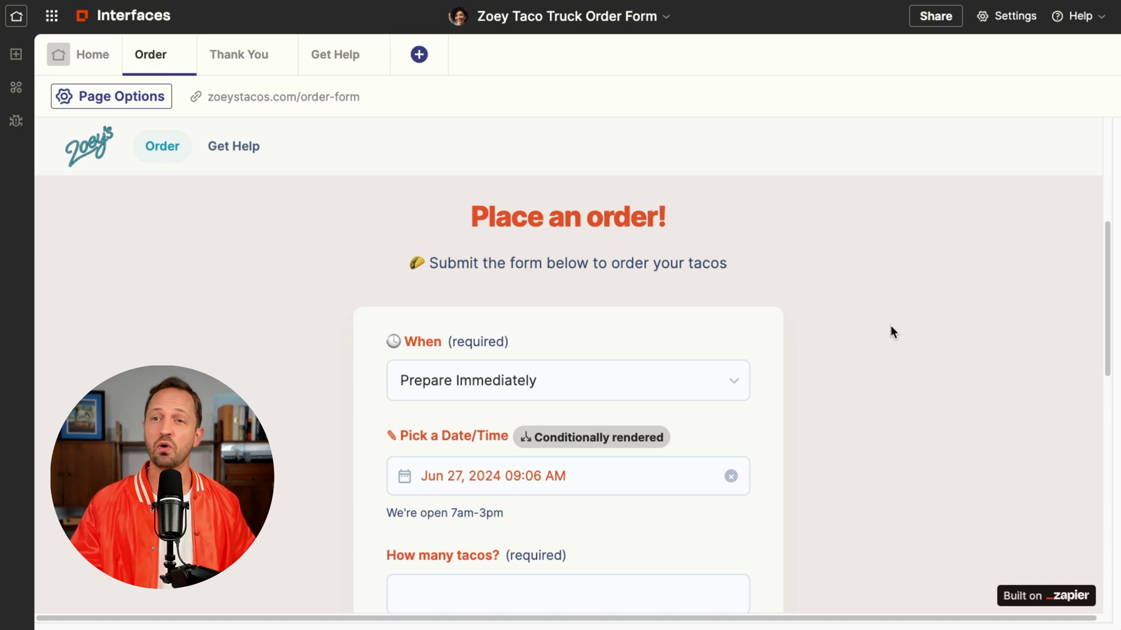
Add a new interface page named Catering
scroll(887, 335, "down", 4)
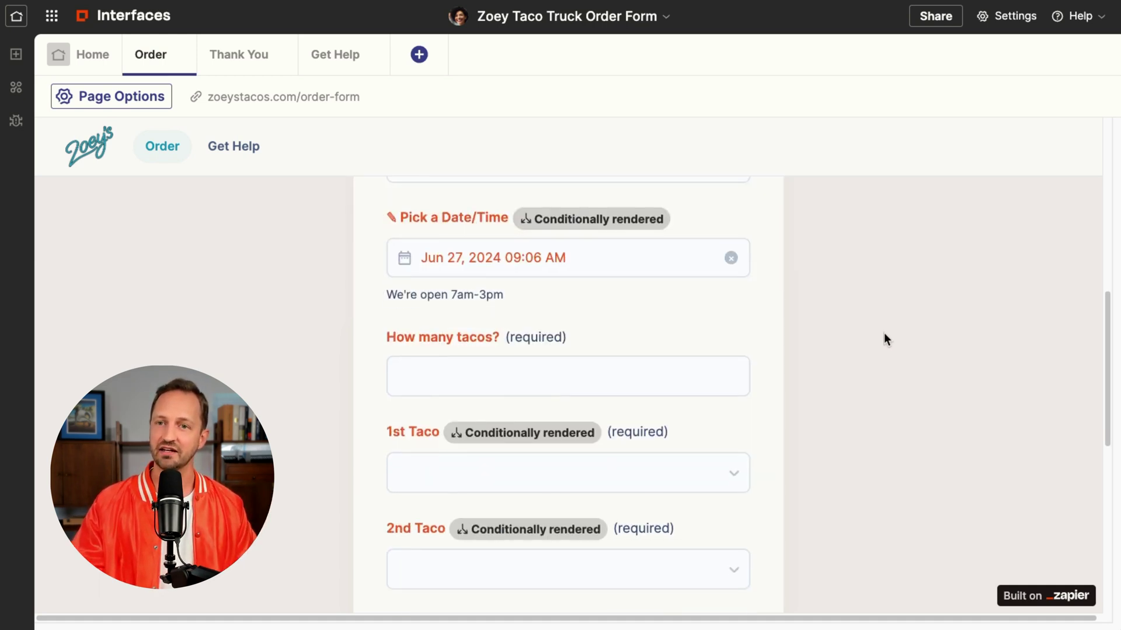
scroll(883, 338, "up", 5)
scroll(883, 338, "up", 2)
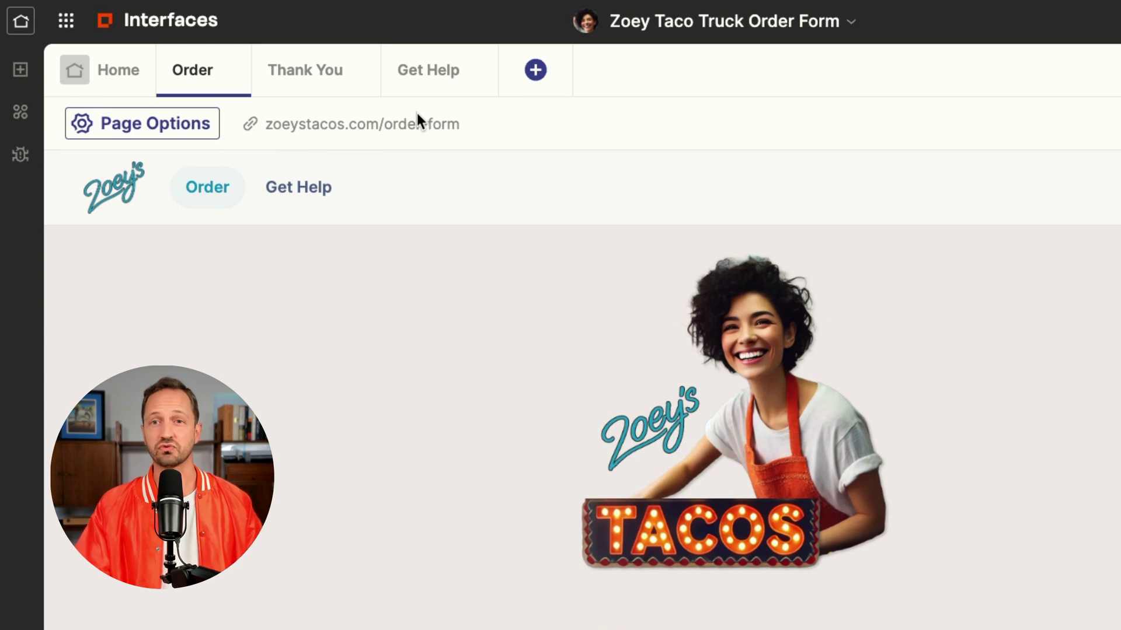
scroll(356, 318, "down", 2)
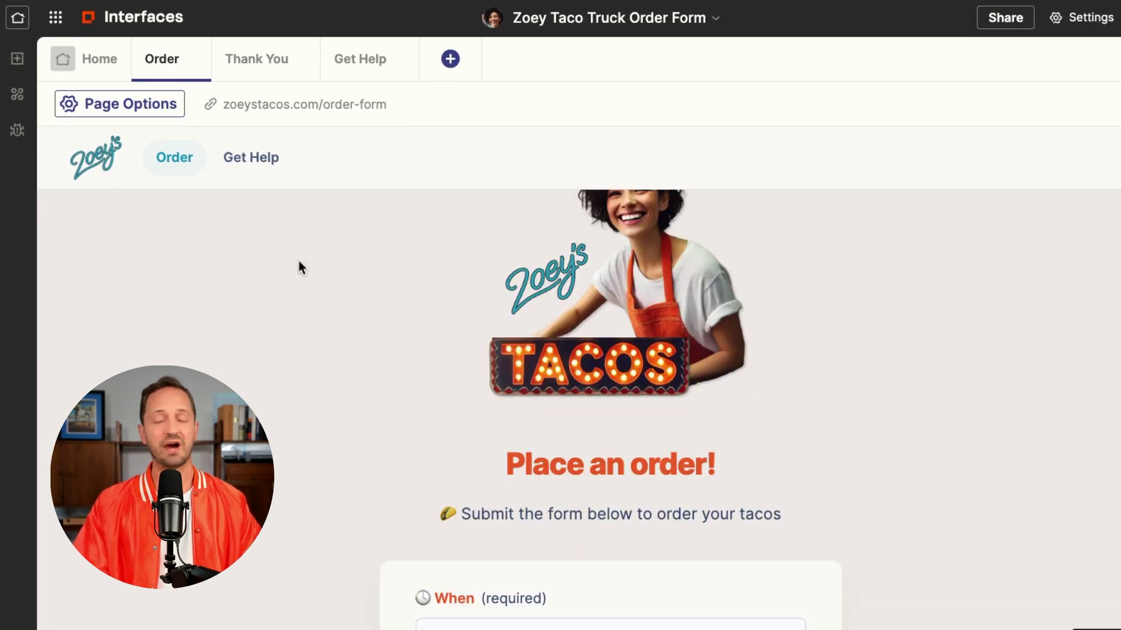
scroll(704, 329, "down", 3)
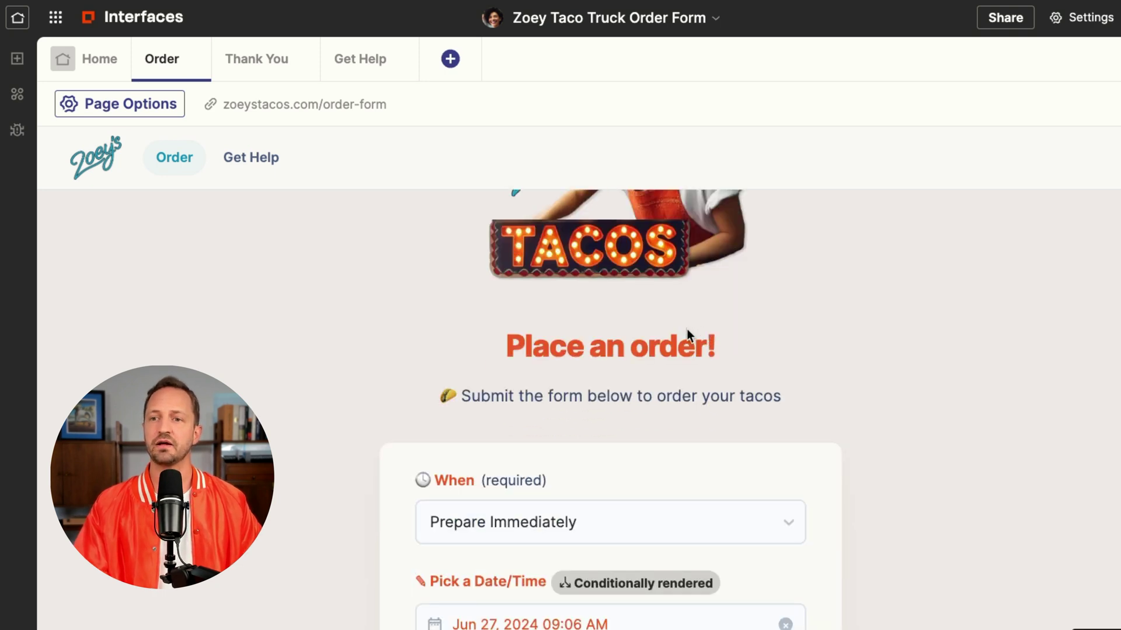
scroll(695, 347, "down", 3)
scroll(716, 350, "up", 1)
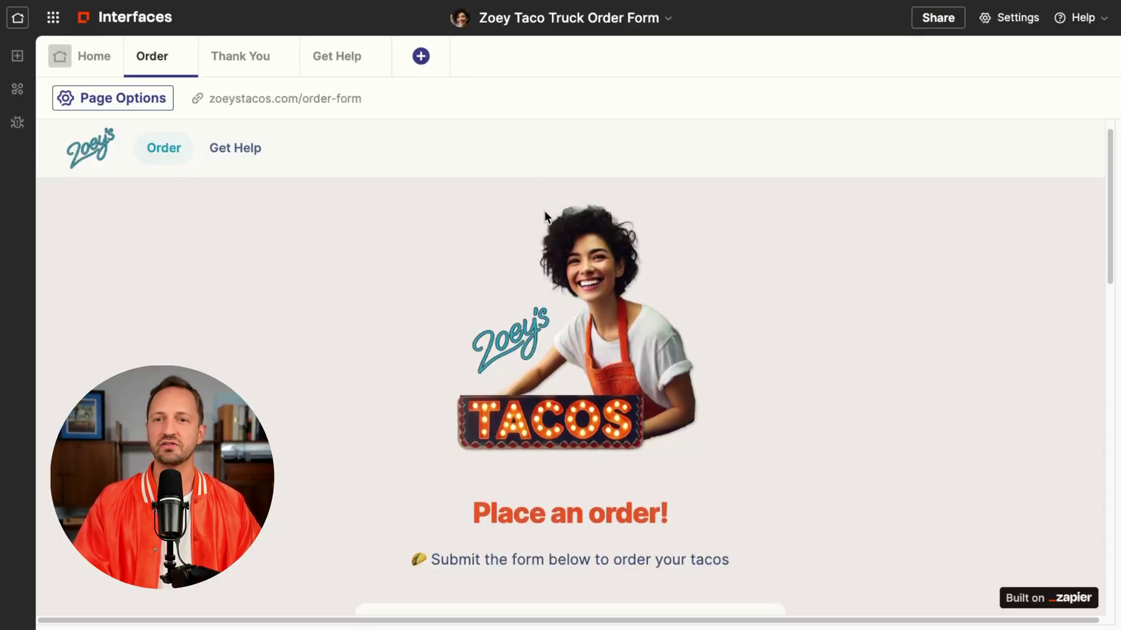
left_click(419, 56)
type("C")
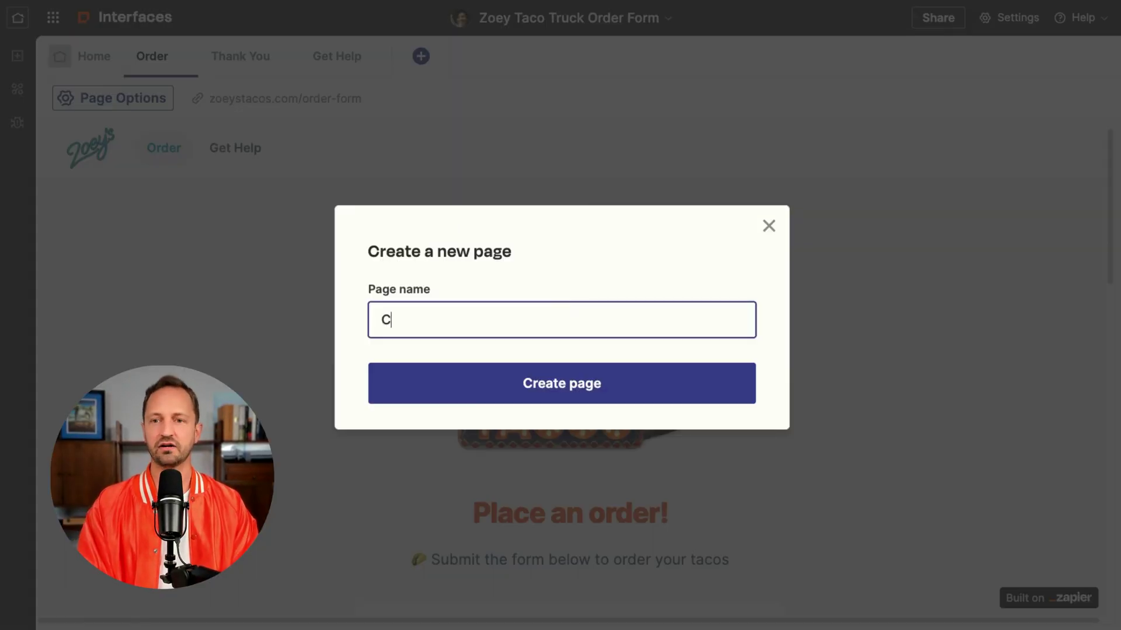
type("atering")
key("Return")
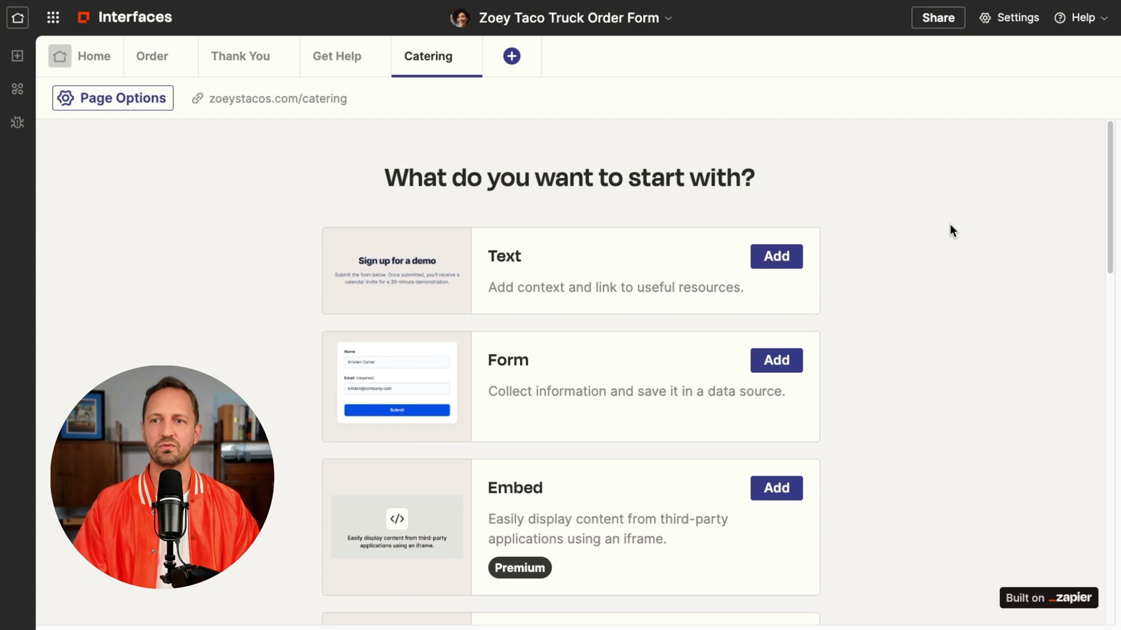
Add a Catering Request text block and place a form backed by a new table beneath it
left_click(790, 264)
triple_click(788, 185)
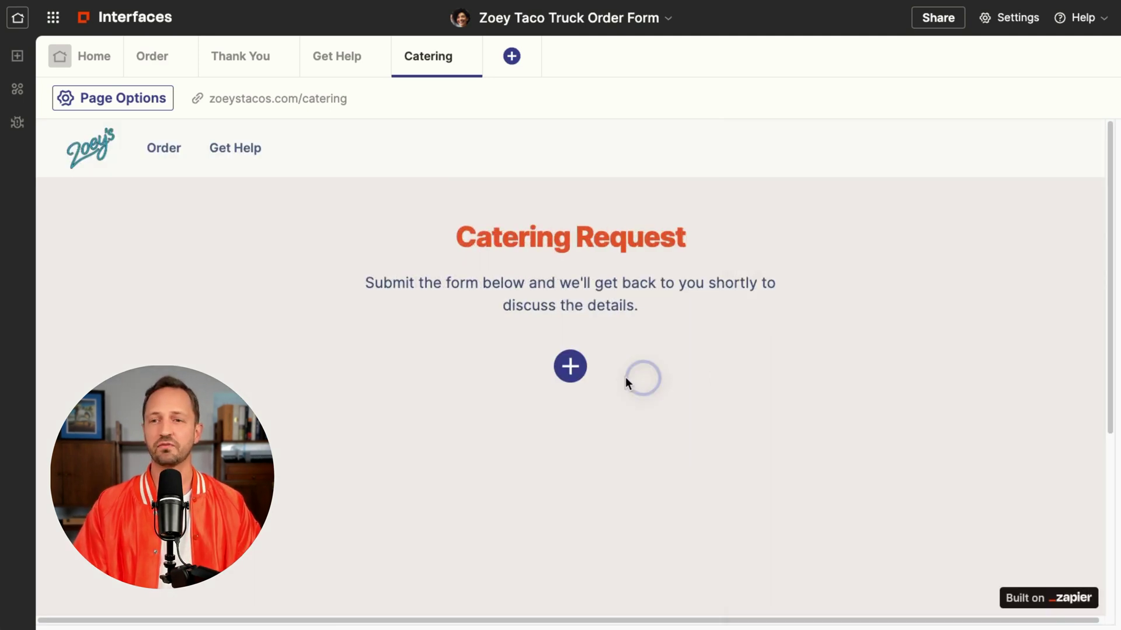
left_click(571, 366)
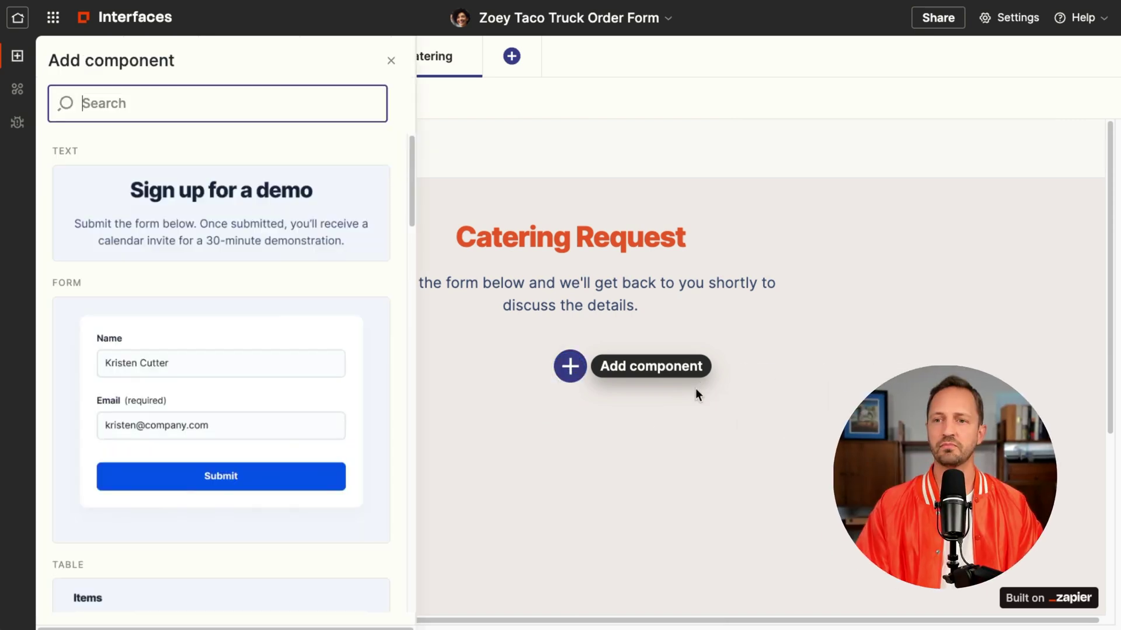
left_click_drag(215, 364, 570, 365)
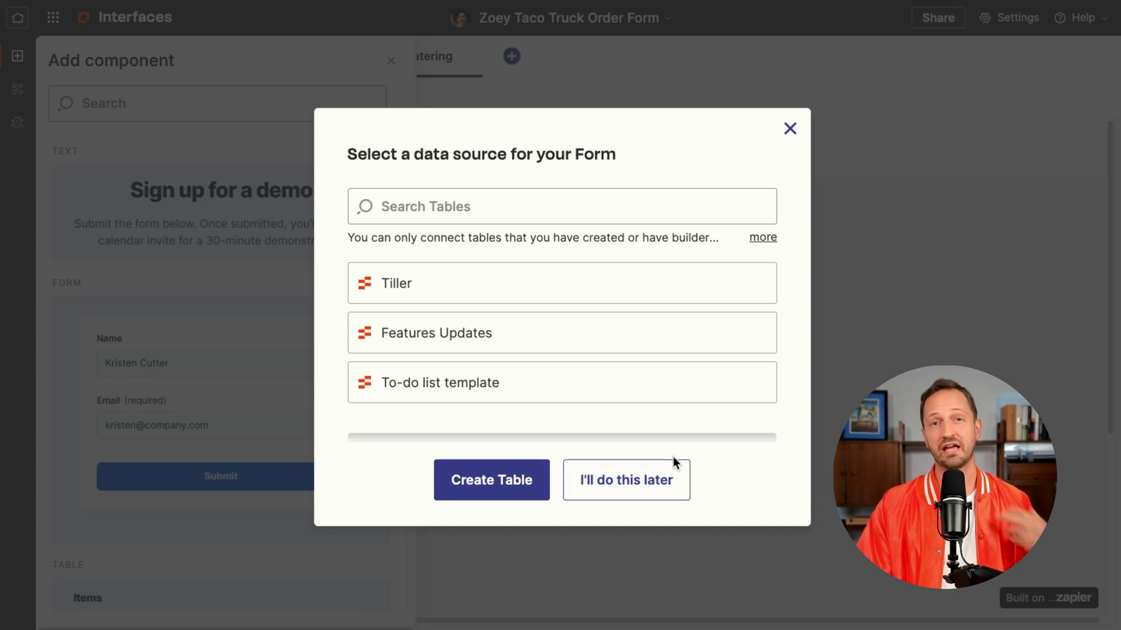
left_click(485, 479)
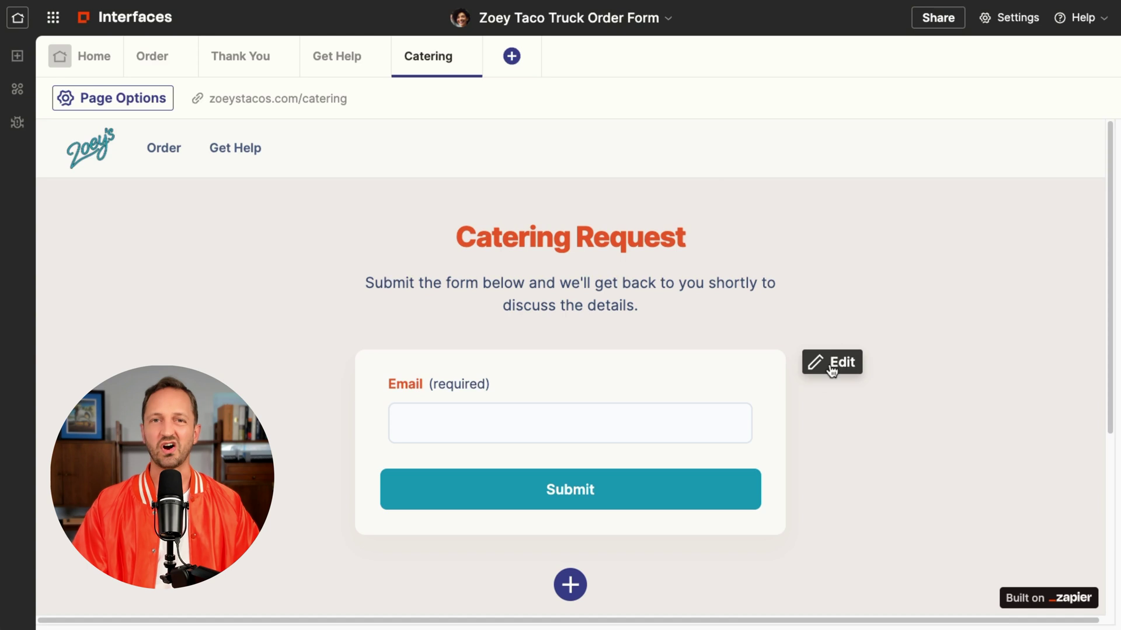
Give the form Name, Event Date, Number of guests and Comments fields and a Submit Request button
left_click(832, 366)
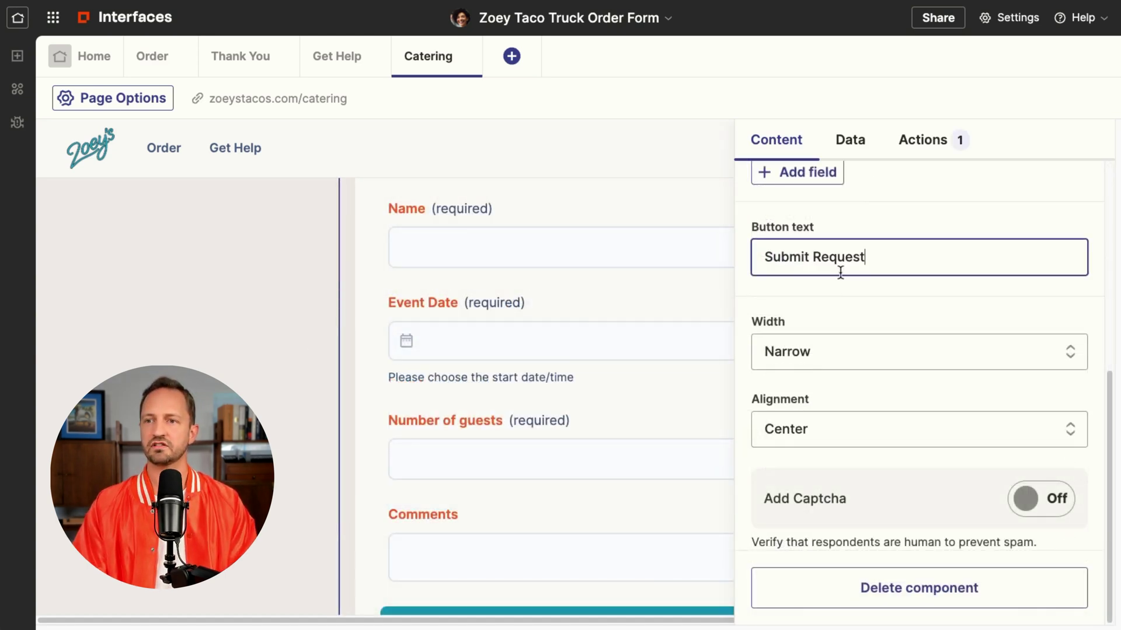
left_click(865, 462)
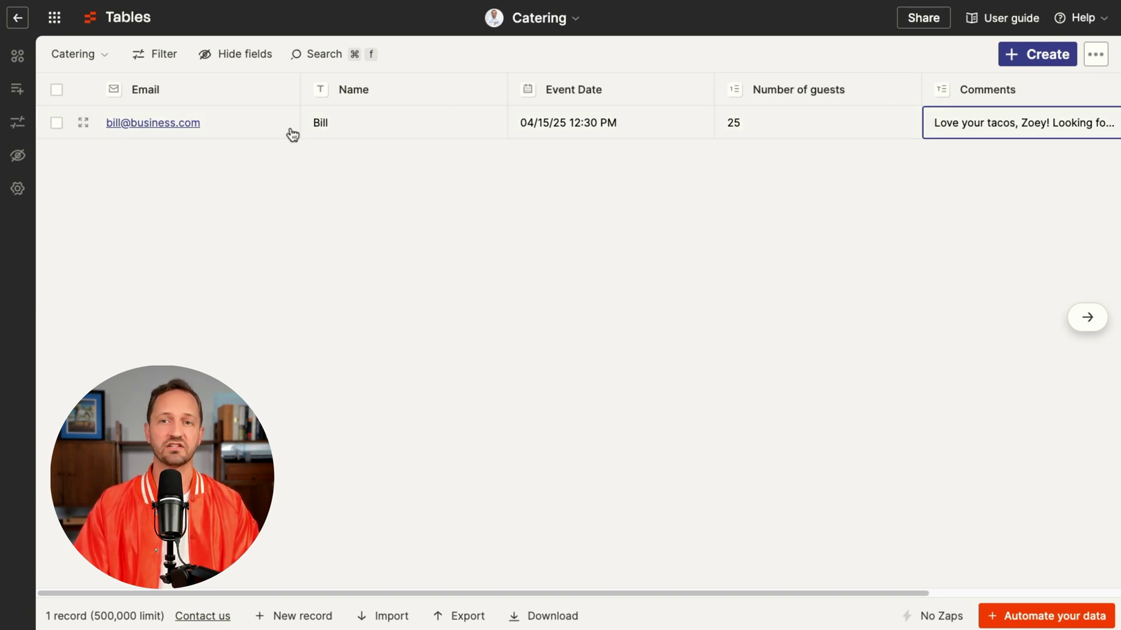
Add an Add to CRM button field with the HubSpot icon to the Catering table and open its Zap settings
scroll(291, 126, "right", 5)
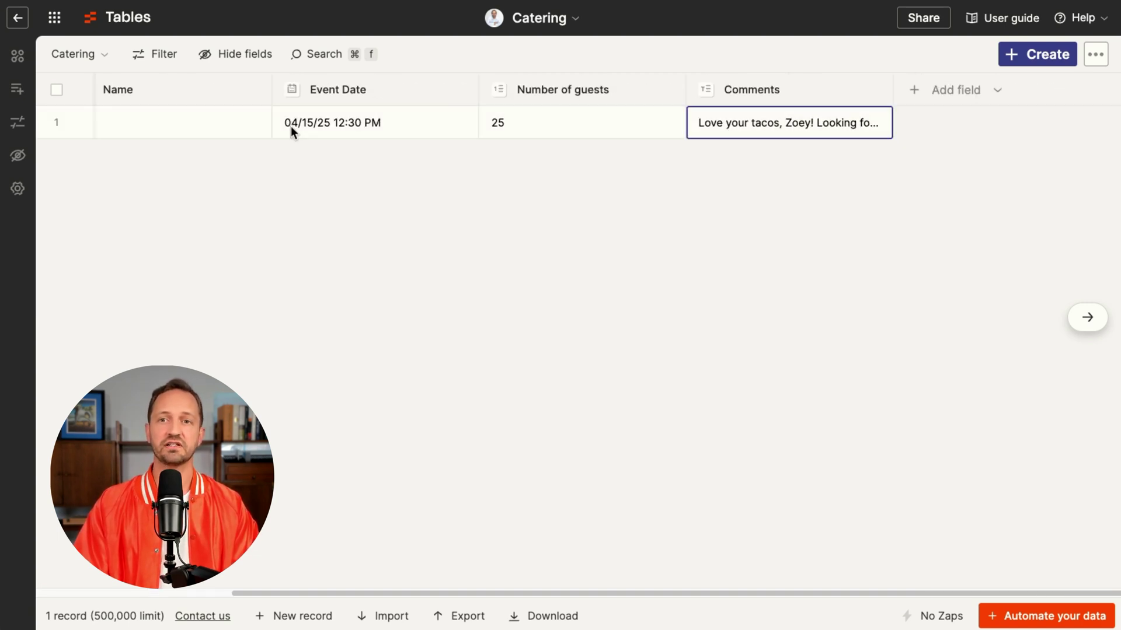
left_click(971, 95)
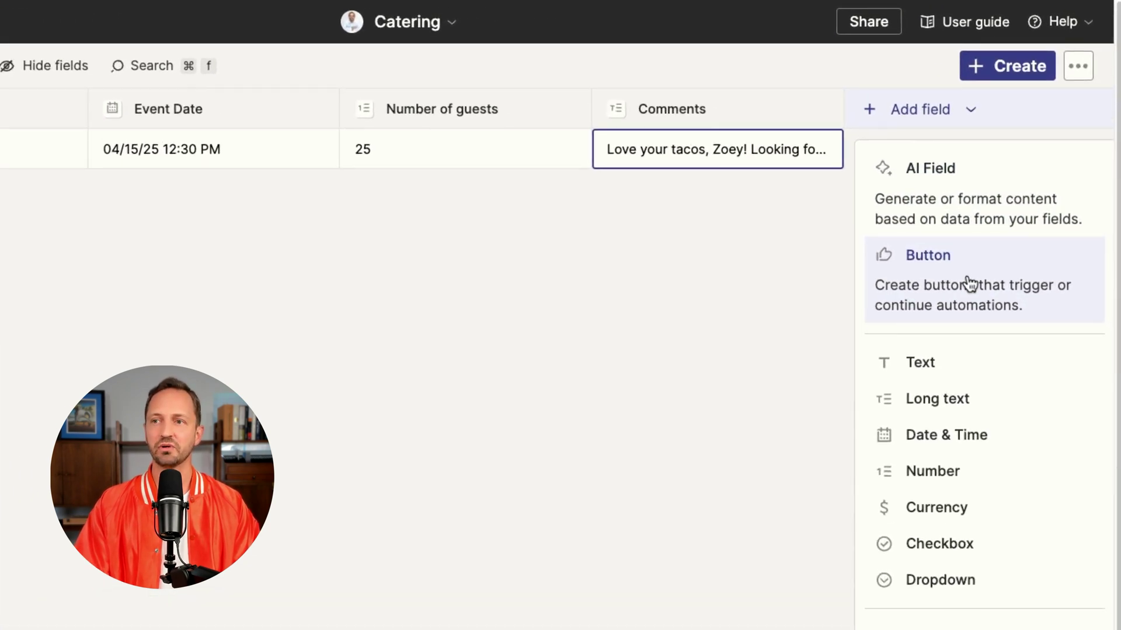
left_click(967, 281)
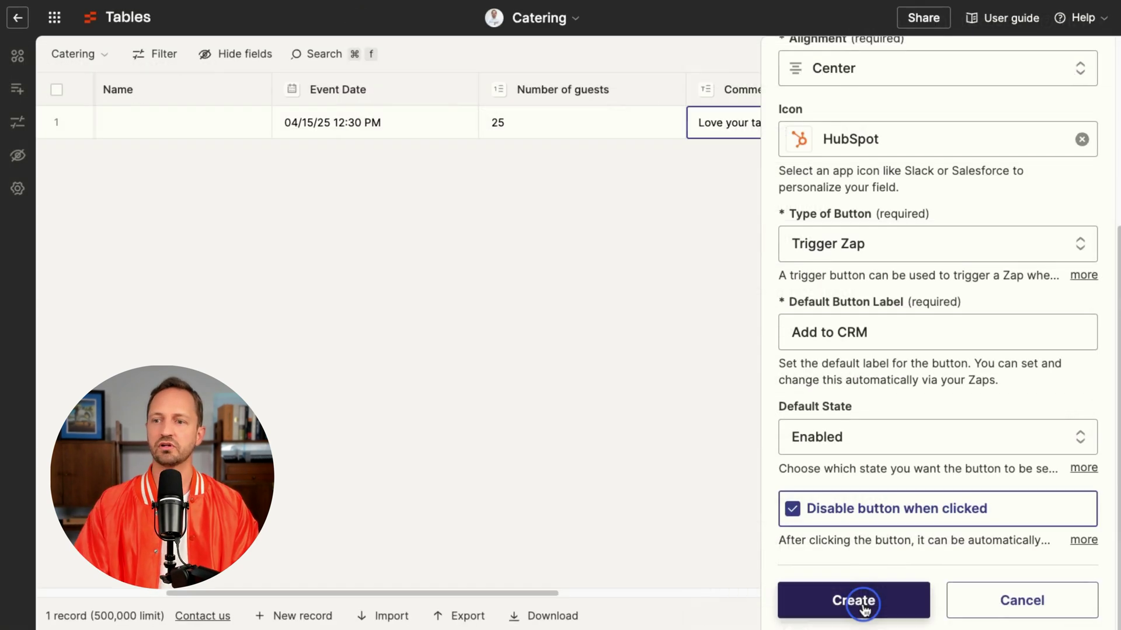
left_click(855, 601)
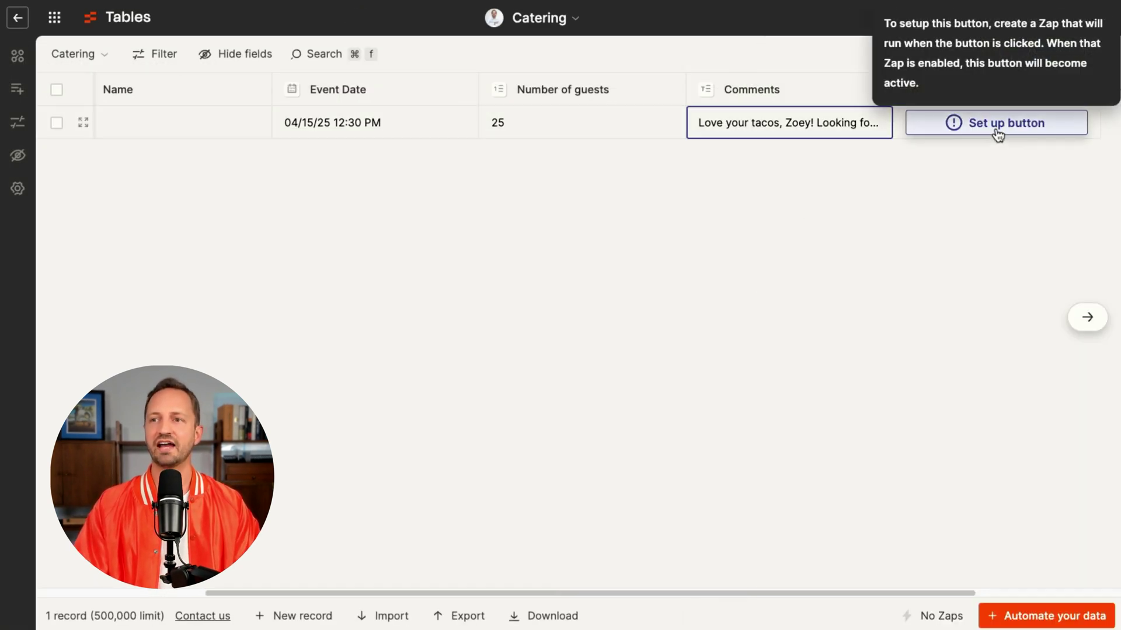
left_click(997, 133)
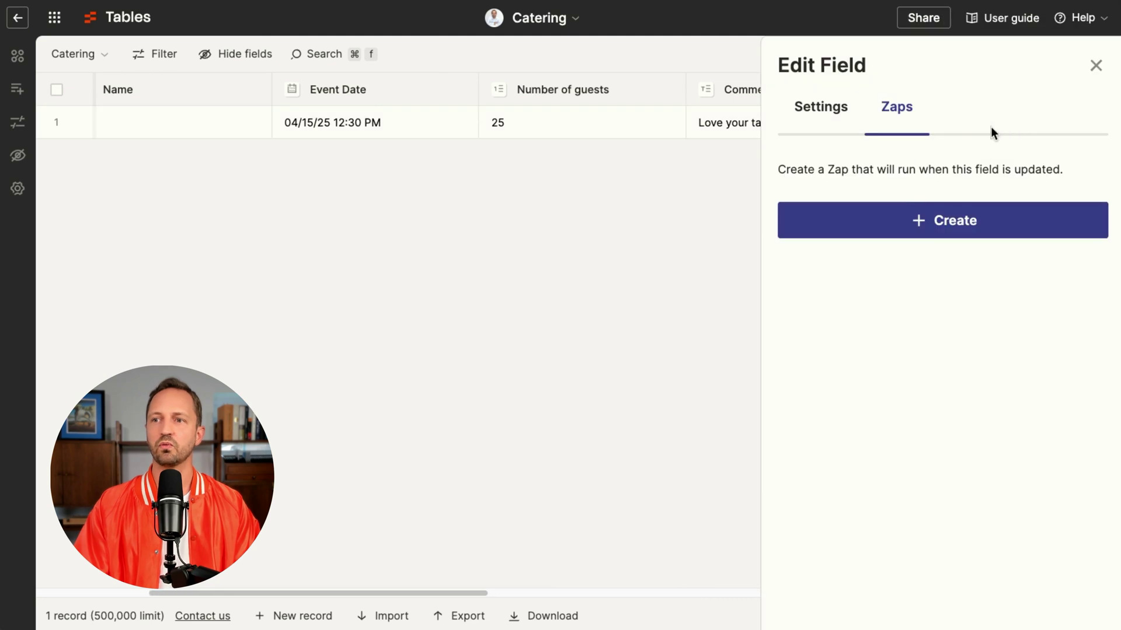
Create Catering-Zap 1 from the Add to CRM button and test its trigger with a sample record
left_click(931, 233)
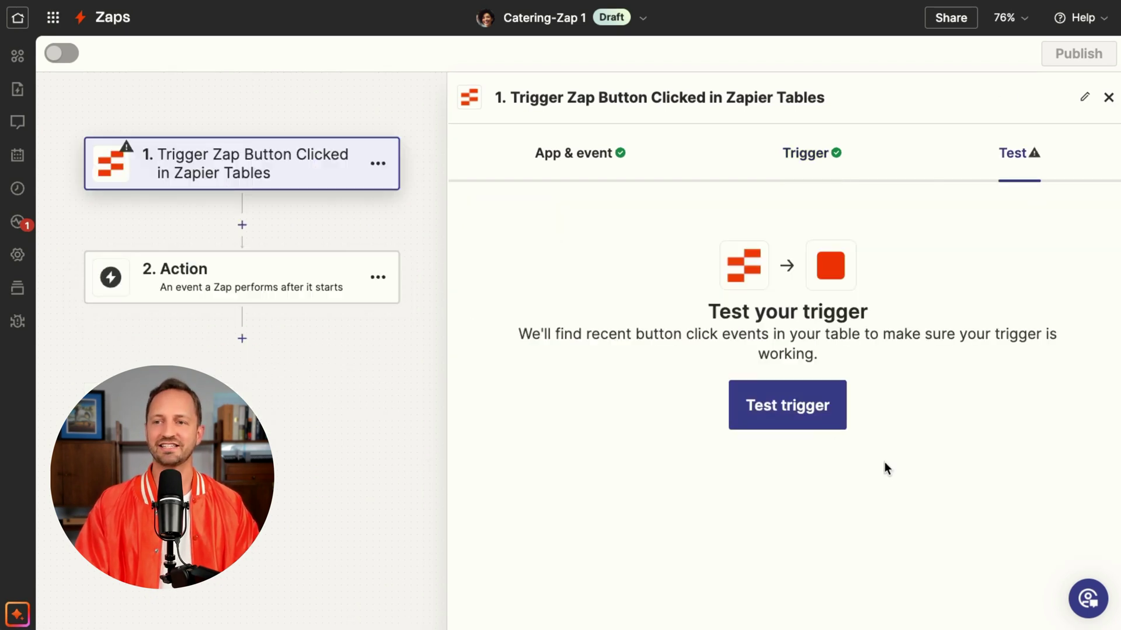
left_click(783, 415)
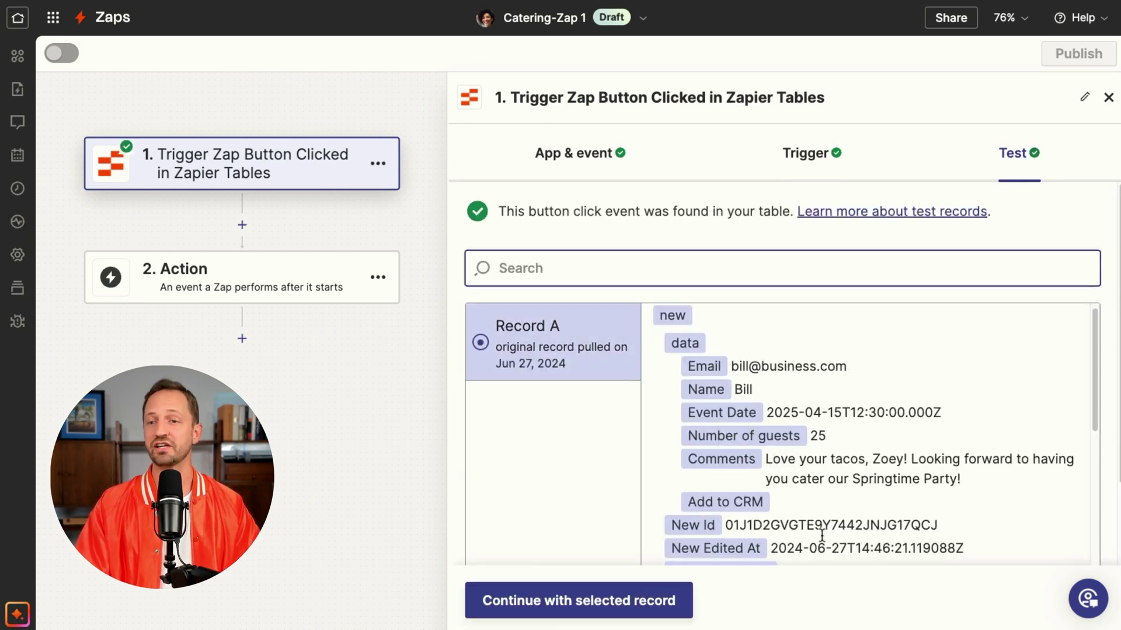
left_click(665, 600)
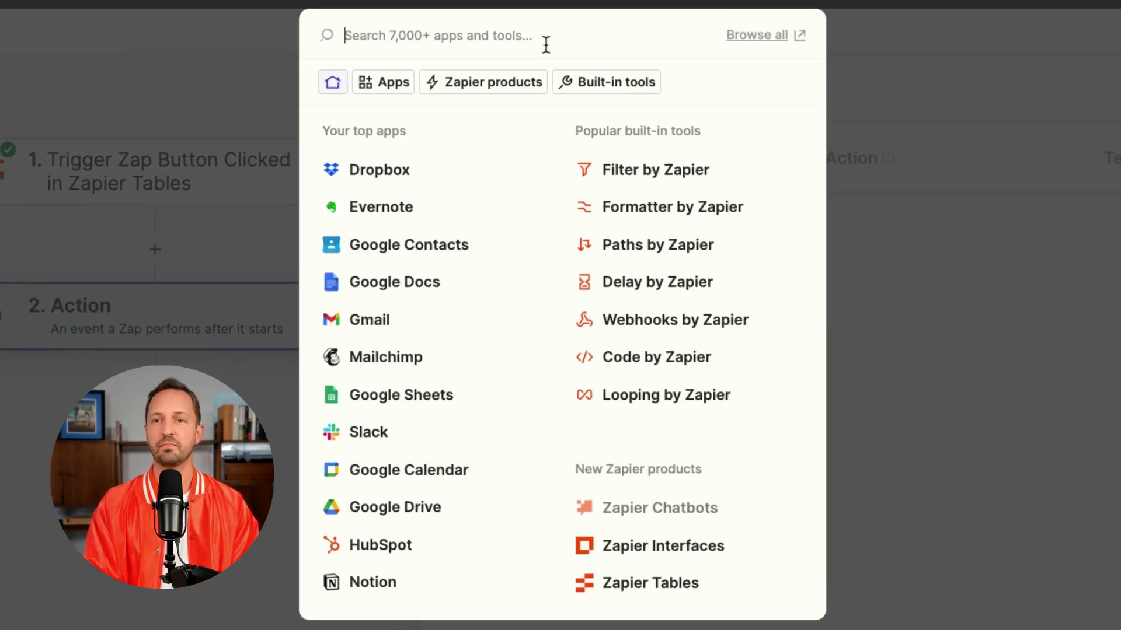
Set the Zap's action to HubSpot Create Contact
left_click(378, 542)
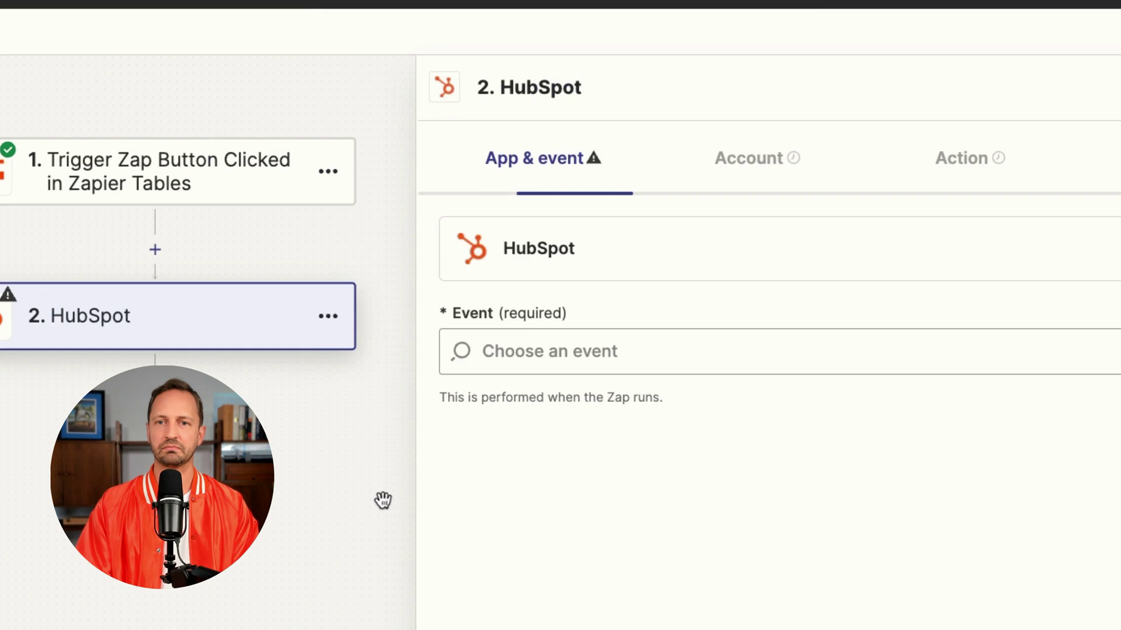
left_click(688, 350)
left_click(657, 472)
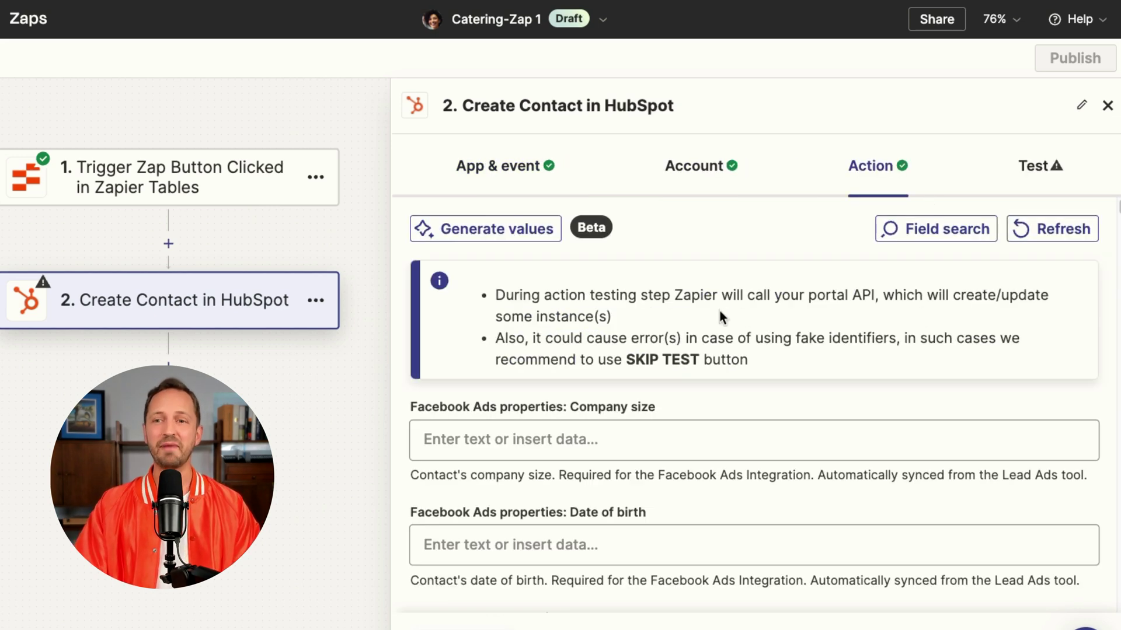
Map the table's Name into the contact's First Name and publish the Zap
scroll(709, 286, "down", 1)
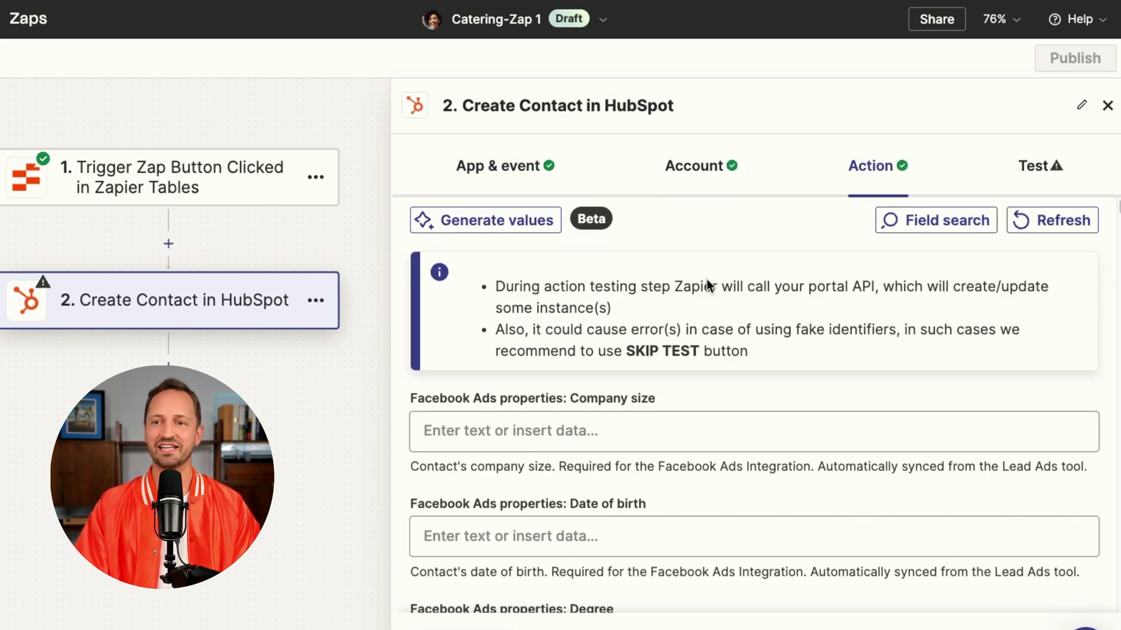
scroll(695, 280, "down", 5)
left_click(530, 363)
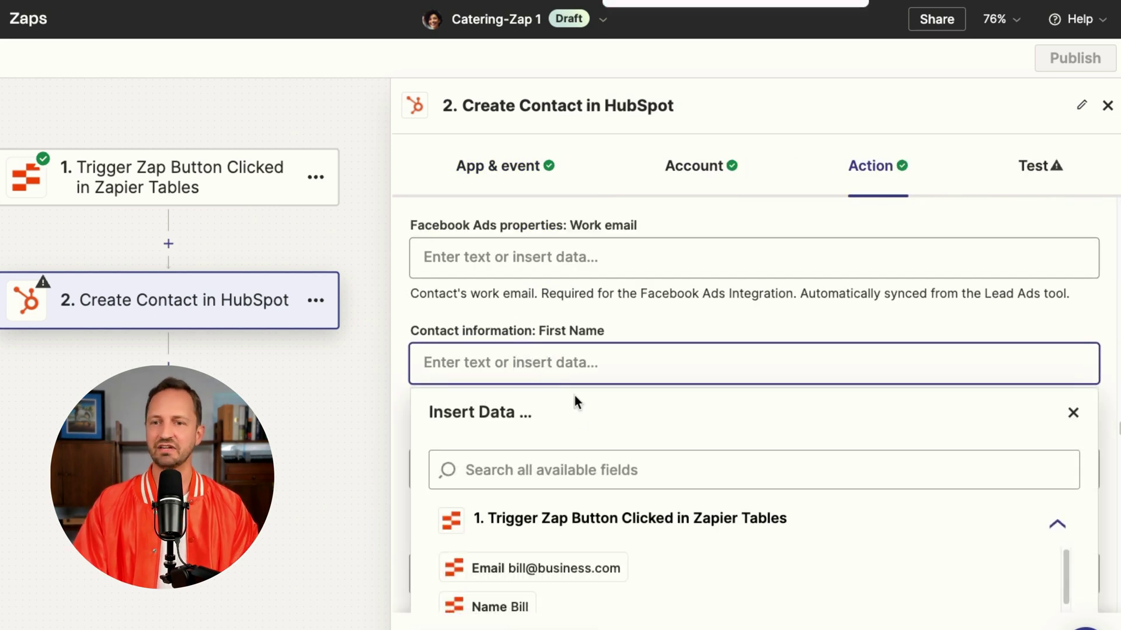
scroll(586, 560, "down", 1)
left_click(513, 590)
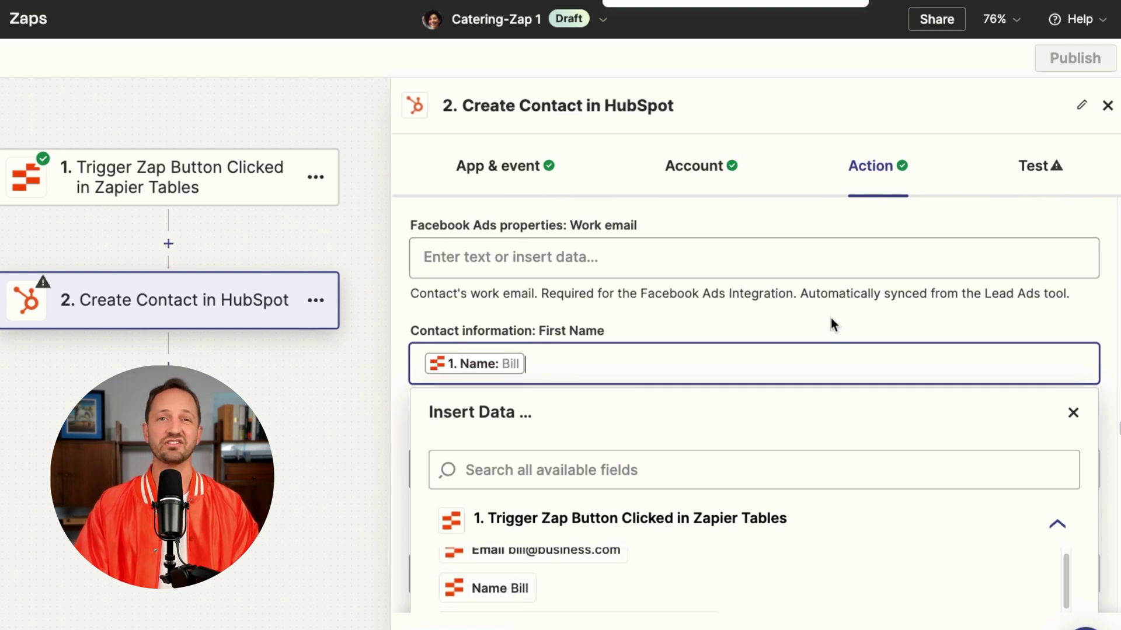
left_click(831, 318)
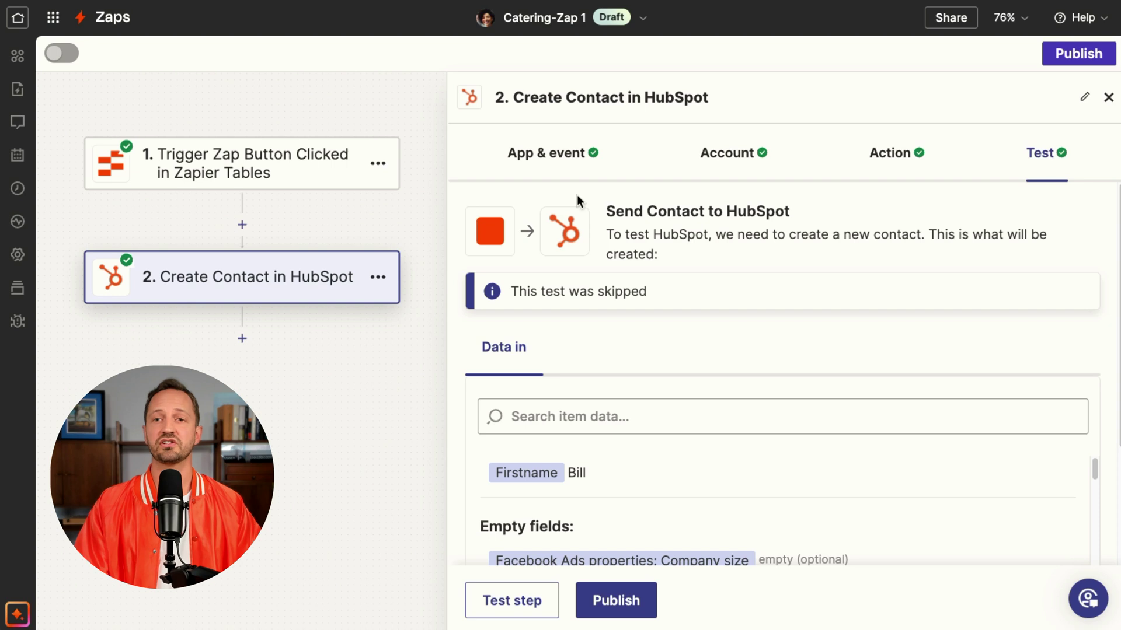
left_click(1078, 53)
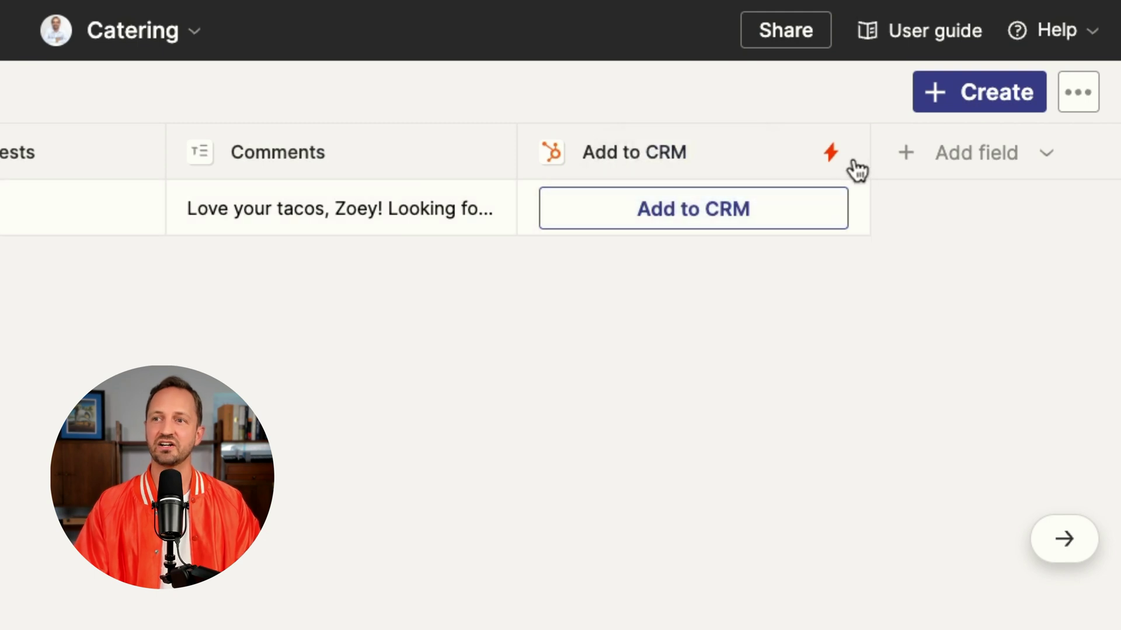
Check the Catering table's column headers to confirm one Zap is linked
mouse_move(843, 168)
scroll(508, 233, "left", 10)
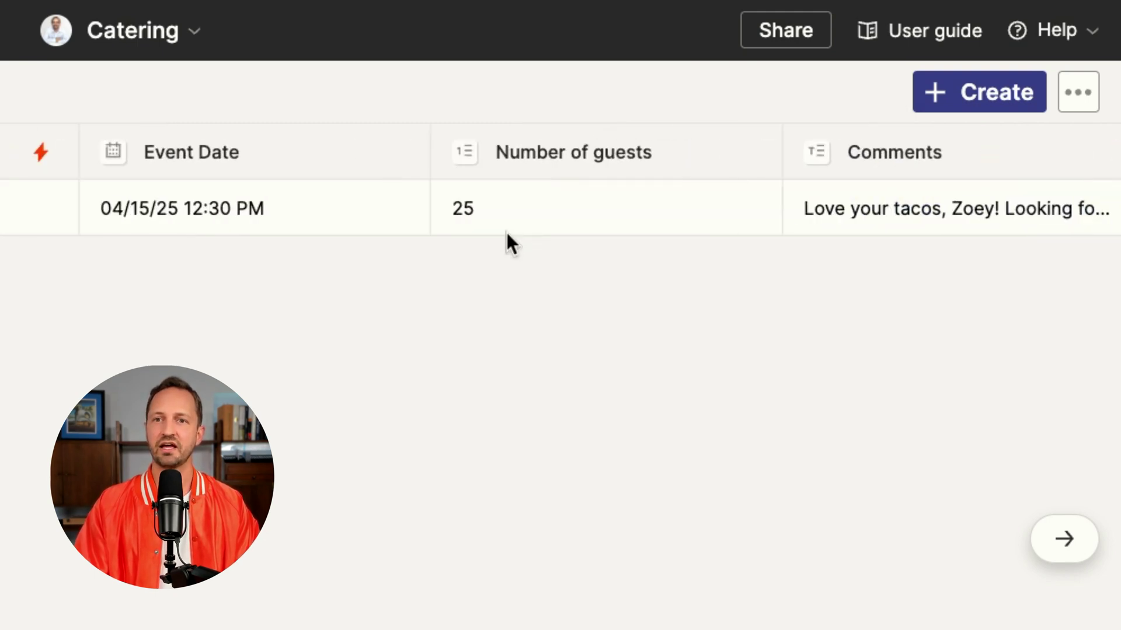
mouse_move(828, 159)
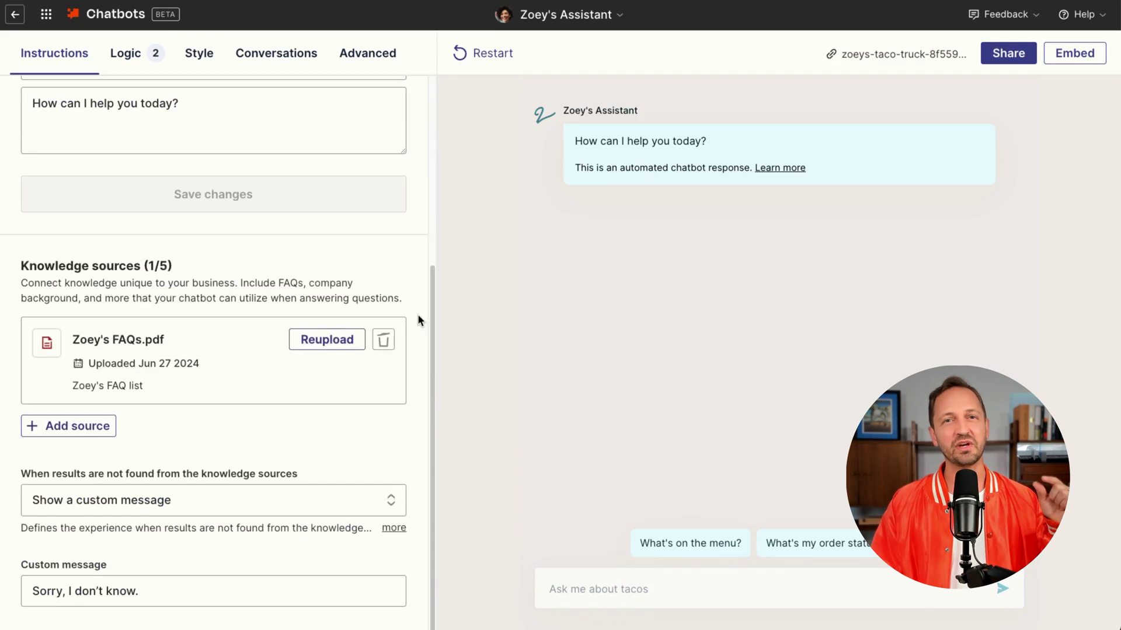
Review the chatbot's Logic rules, then ask 'What's on the menu?' on the Get Help page
left_click(144, 51)
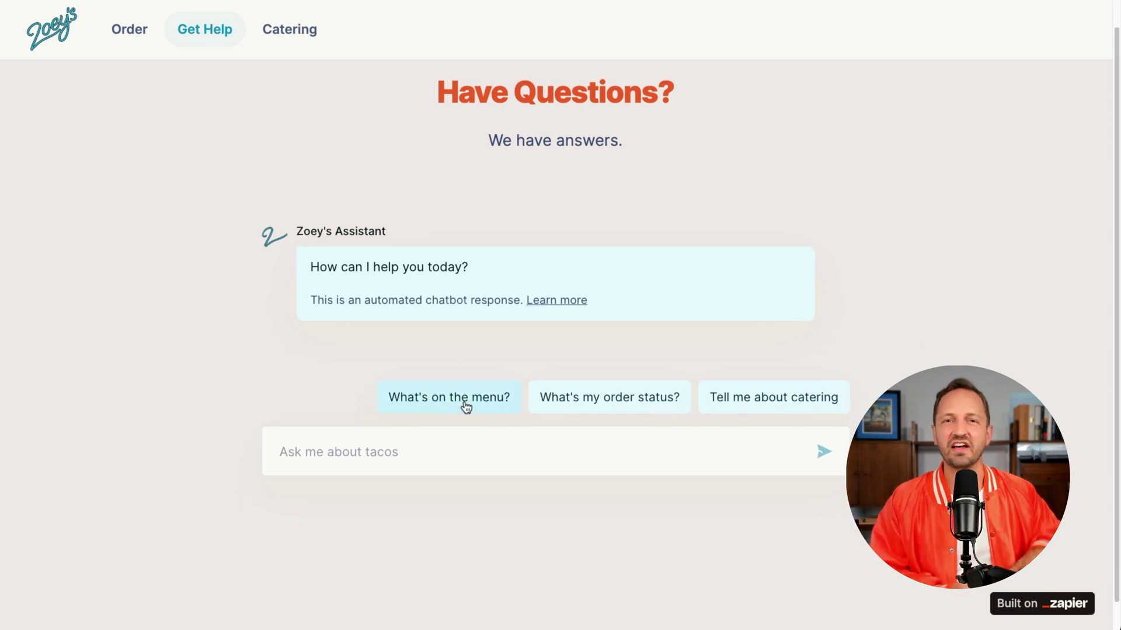
left_click(466, 406)
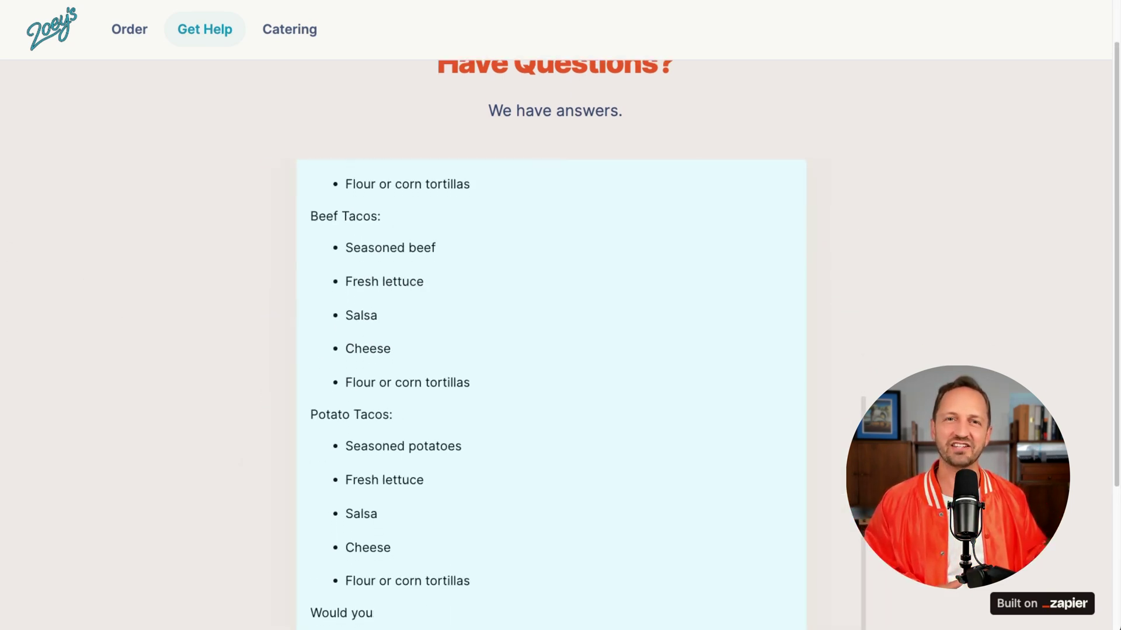